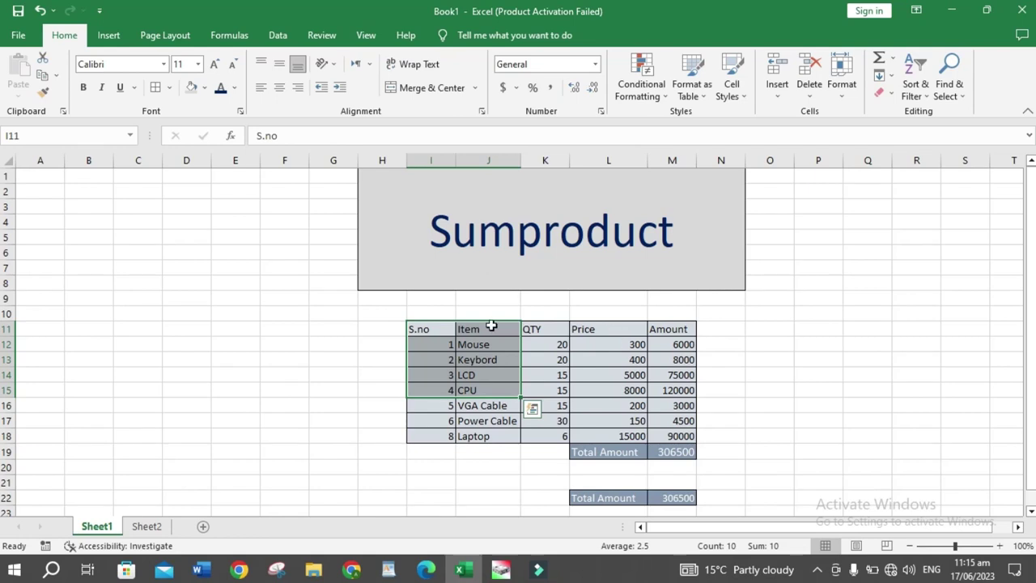
# - Inspect the =K12*L12 Amount formula in Sheet1's M12 before moving to Sheet2
pyautogui.click(431, 329)
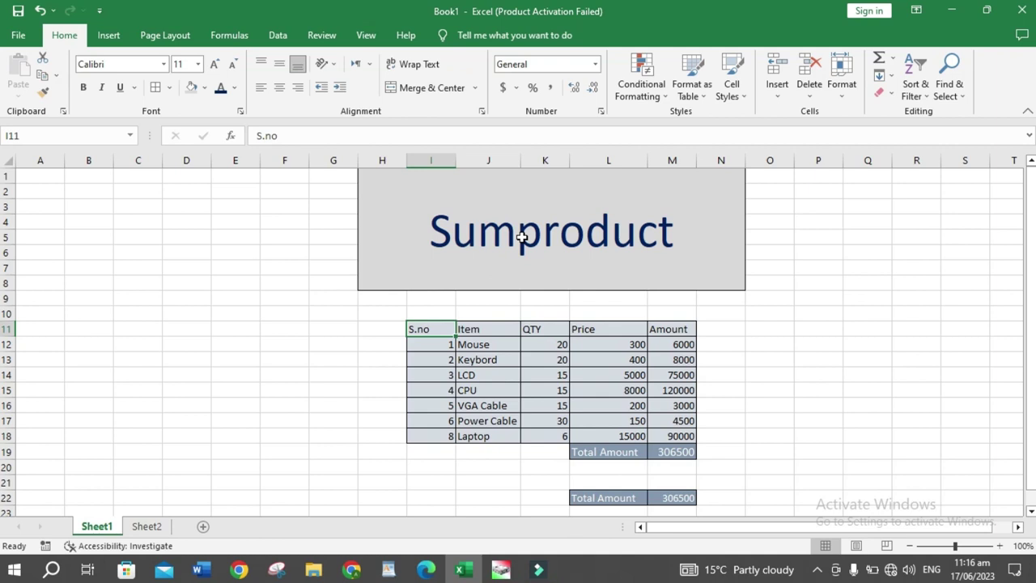
pyautogui.press('F8')
pyautogui.click(682, 345)
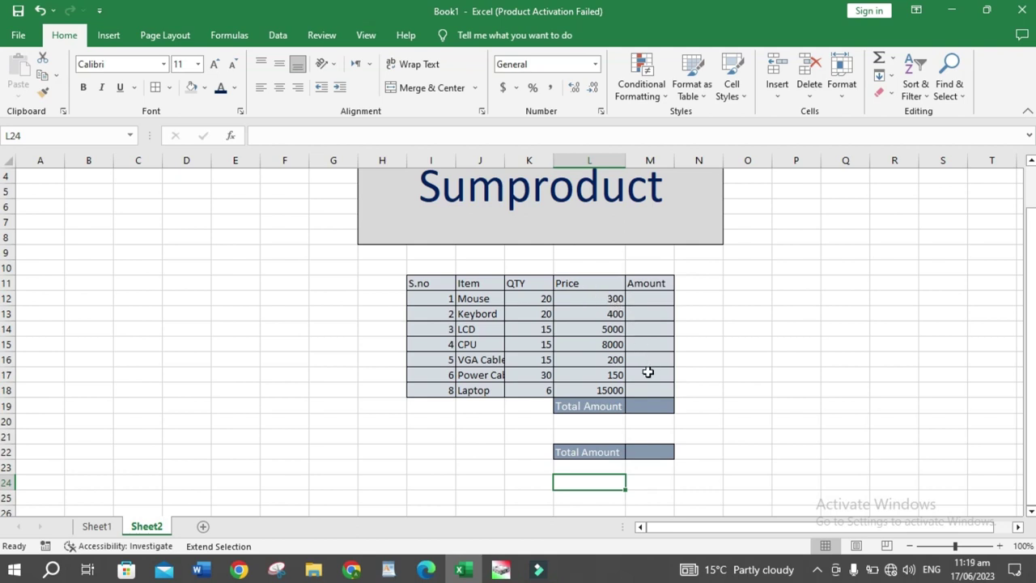
# - Enter =K12*L12 in M12 and fill it down to M18, giving amounts 6000 through 90000
pyautogui.click(650, 301)
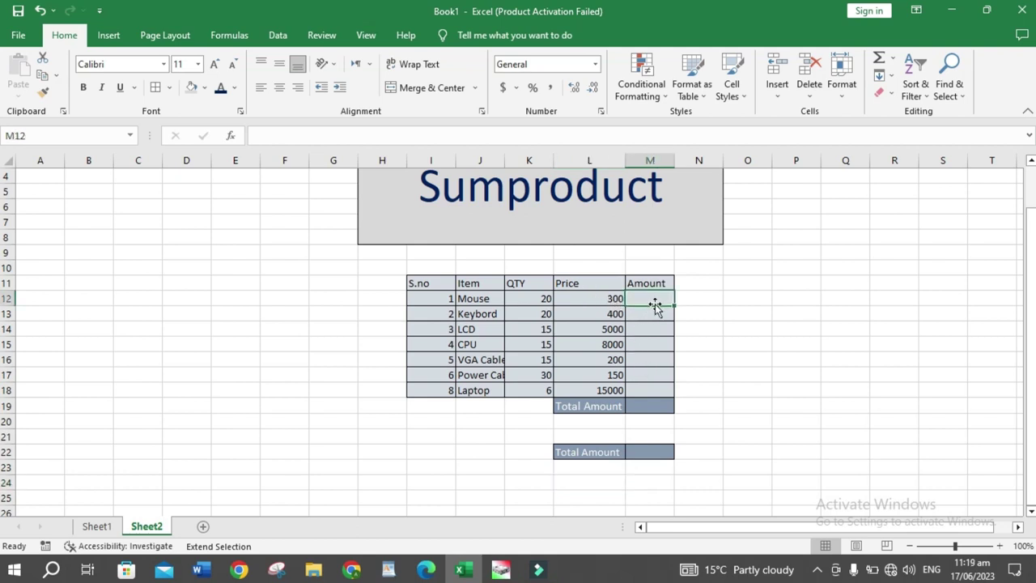
pyautogui.write('=')
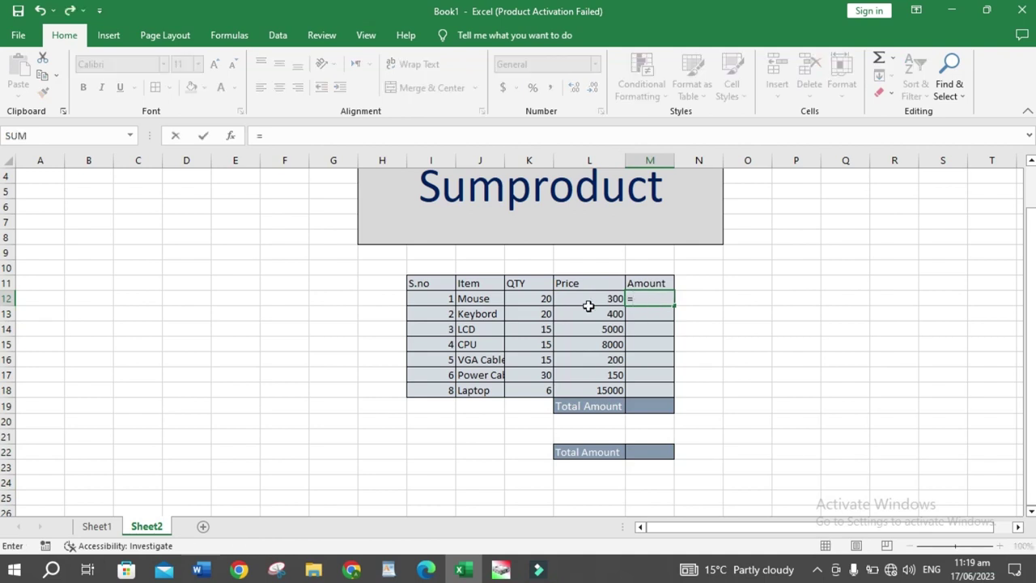
pyautogui.click(544, 300)
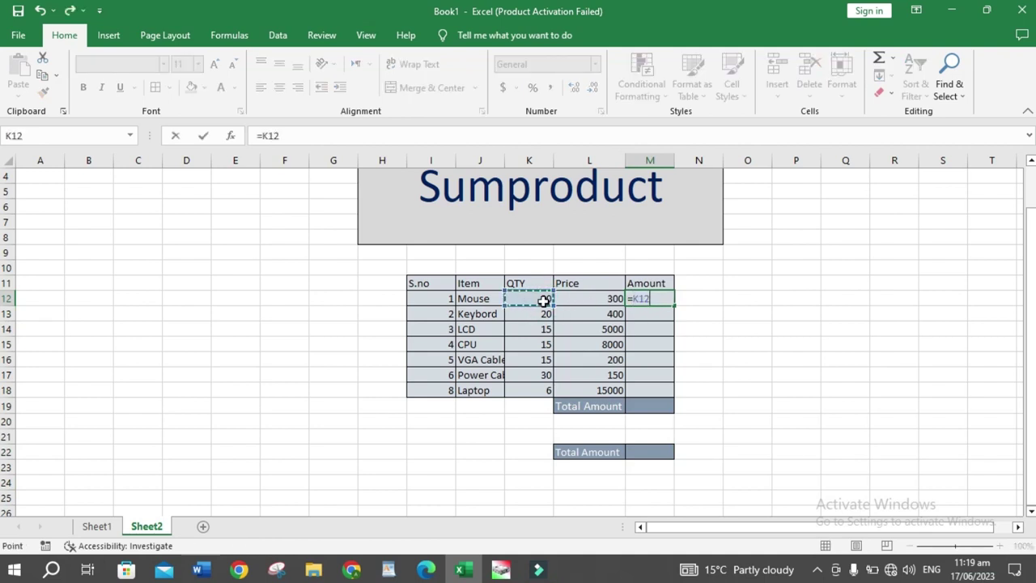
pyautogui.write('*')
pyautogui.click(568, 301)
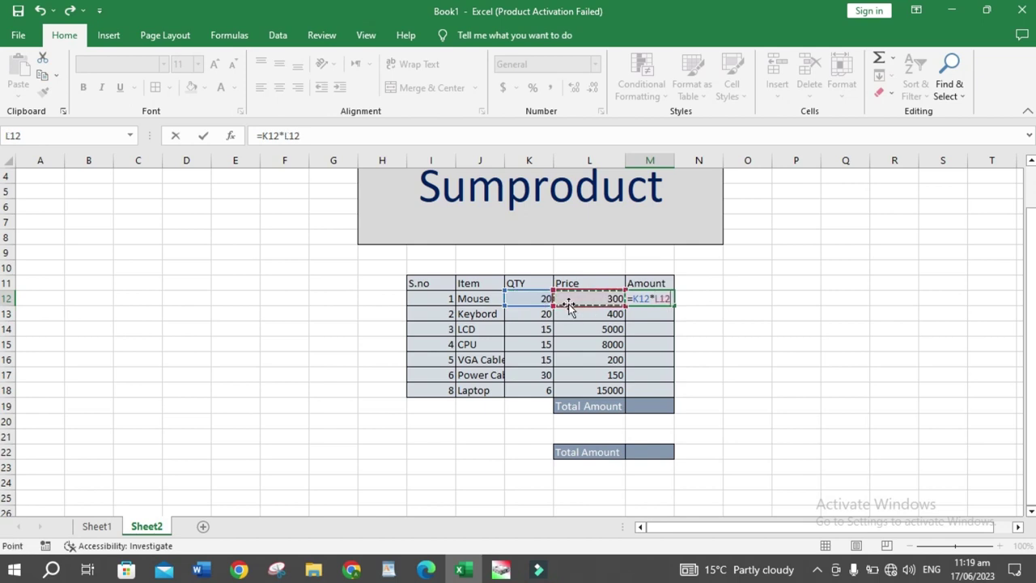
pyautogui.press('Return')
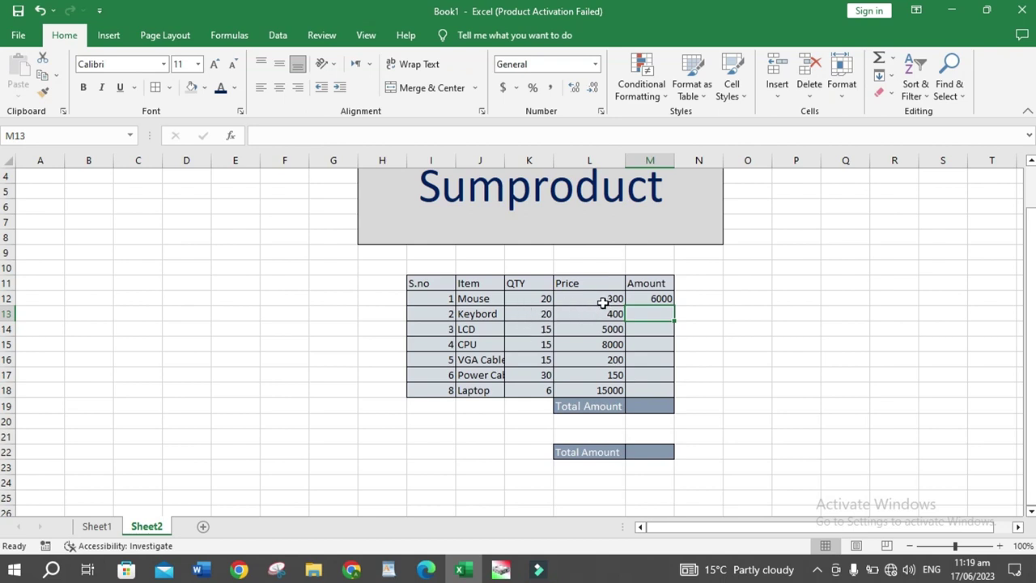
pyautogui.click(652, 299)
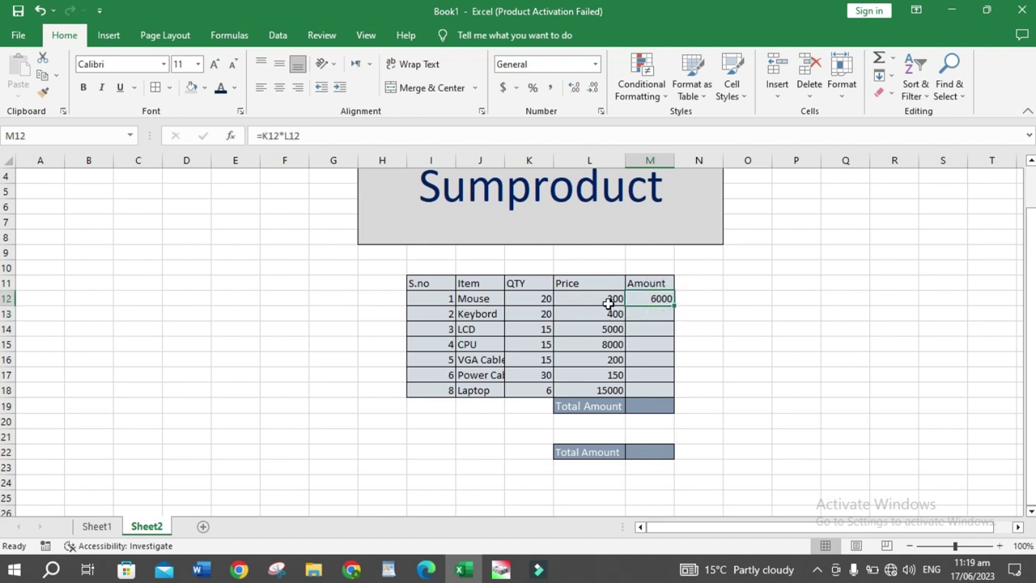
pyautogui.moveTo(676, 308); pyautogui.dragTo(676, 394)
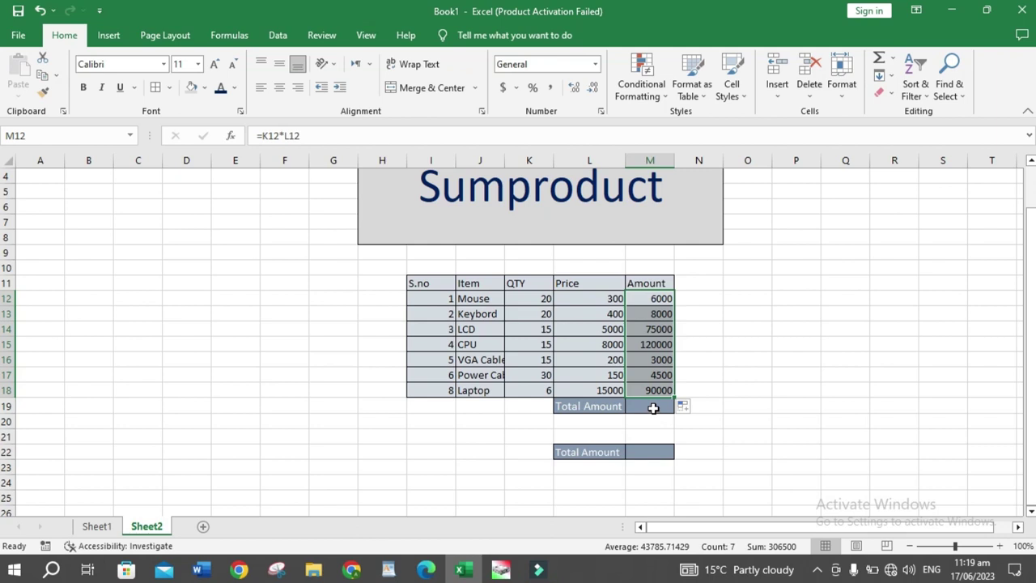
# - Enter =SUM(M12:M18) in M19 so the first Total Amount shows 306500
pyautogui.click(653, 408)
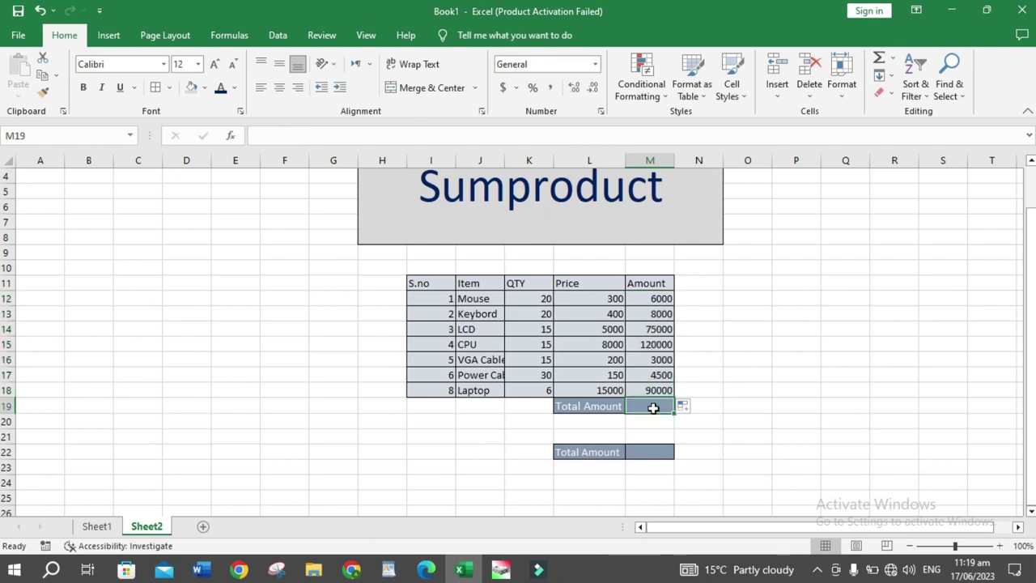
pyautogui.write('=sum')
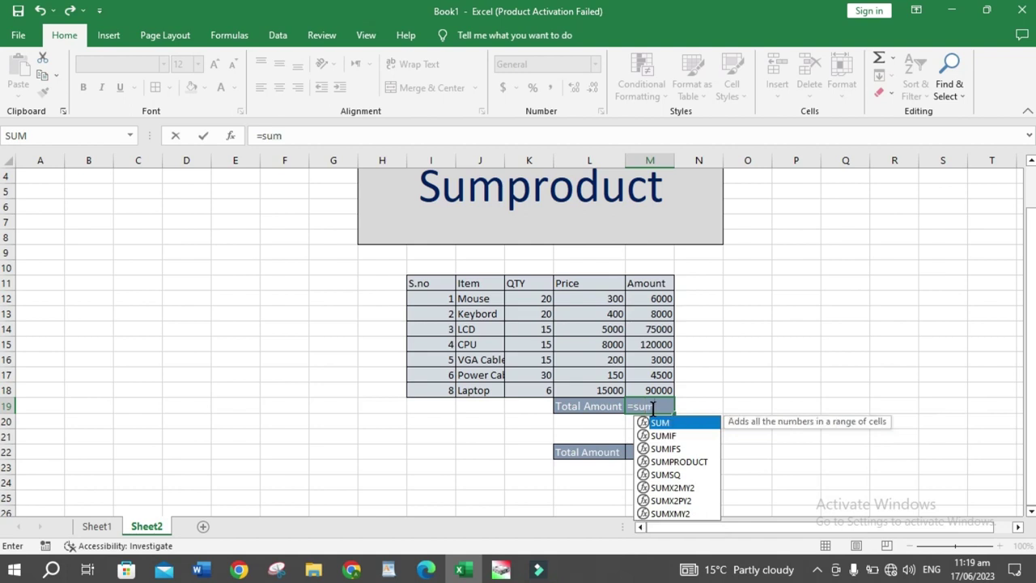
pyautogui.write('(')
pyautogui.click(650, 297)
pyautogui.moveTo(650, 297); pyautogui.dragTo(655, 389)
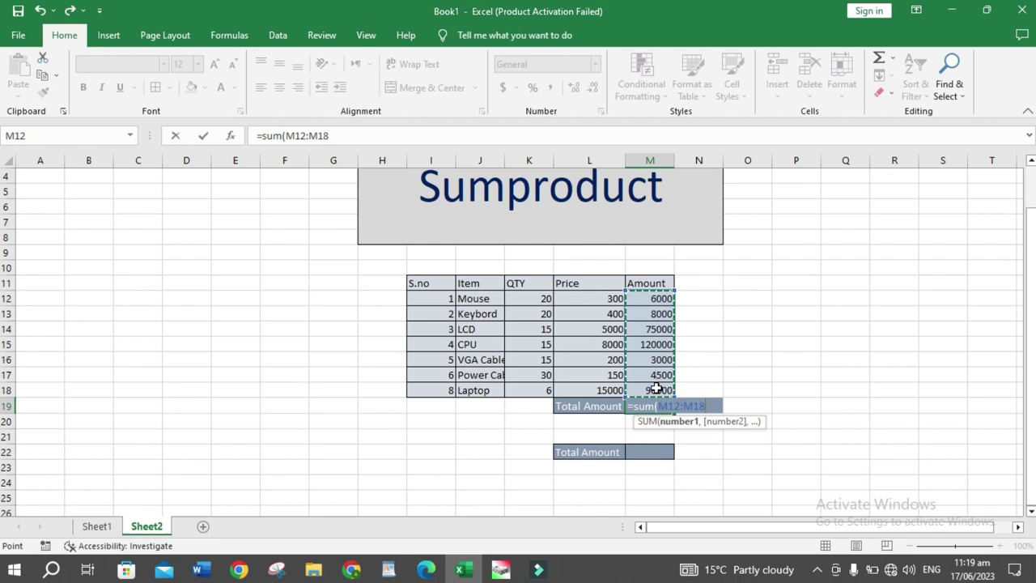
pyautogui.write(')')
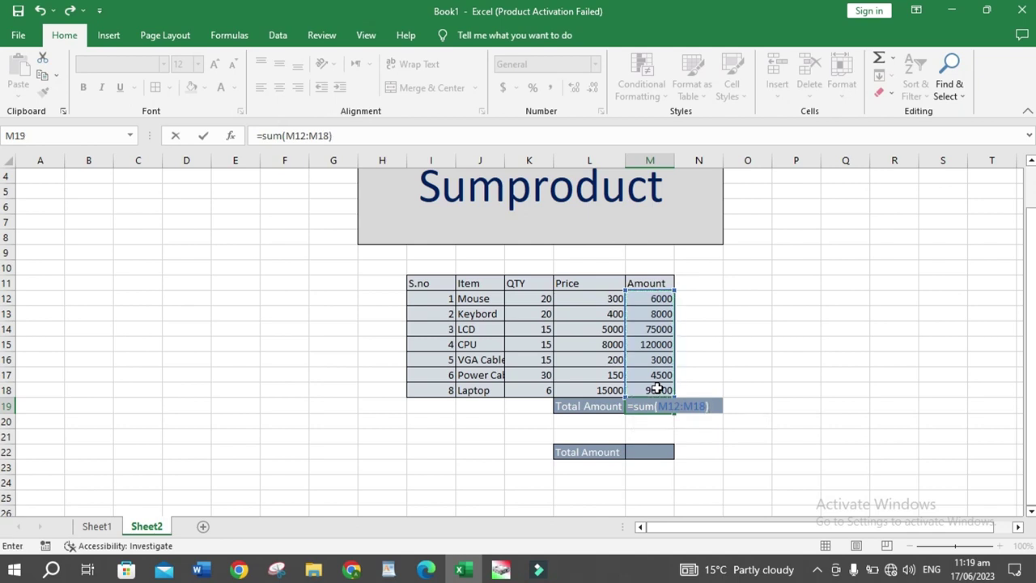
pyautogui.press('Return')
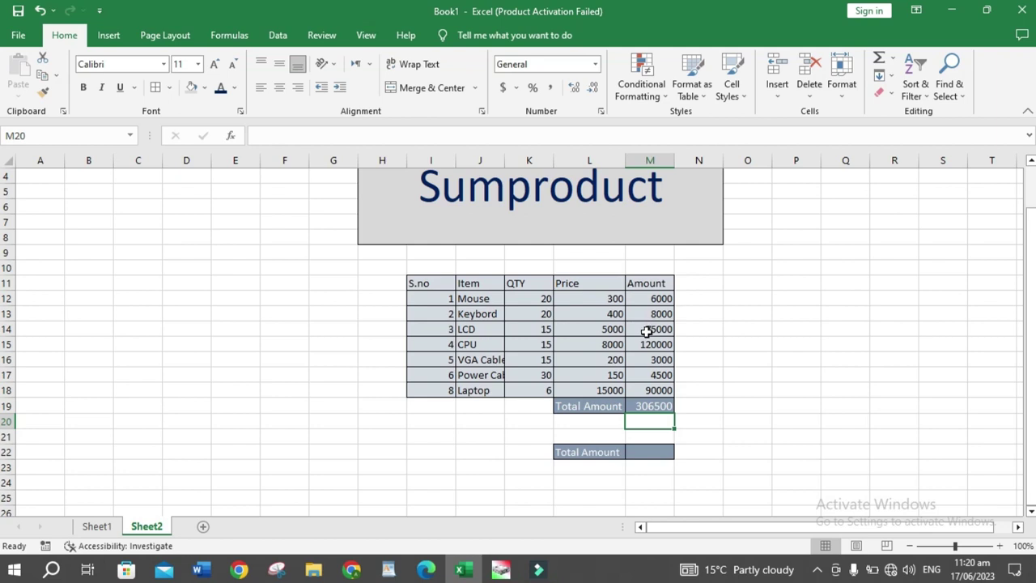
# - Enter =SUMPRODUCT(K12:K18,L12:L18) in M22, giving 306500 to match the first total
pyautogui.click(661, 454)
pyautogui.write('=')
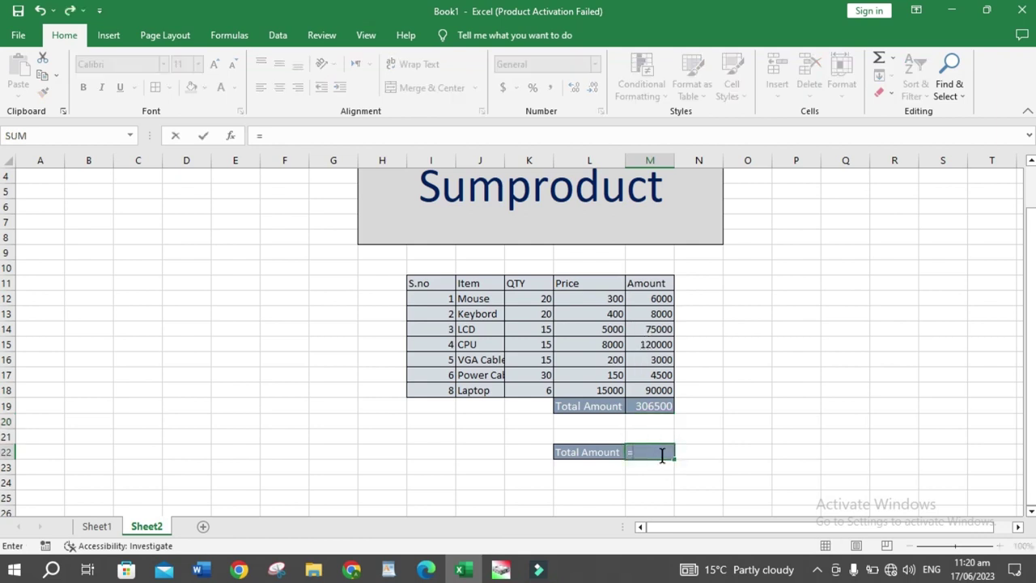
pyautogui.write('sum')
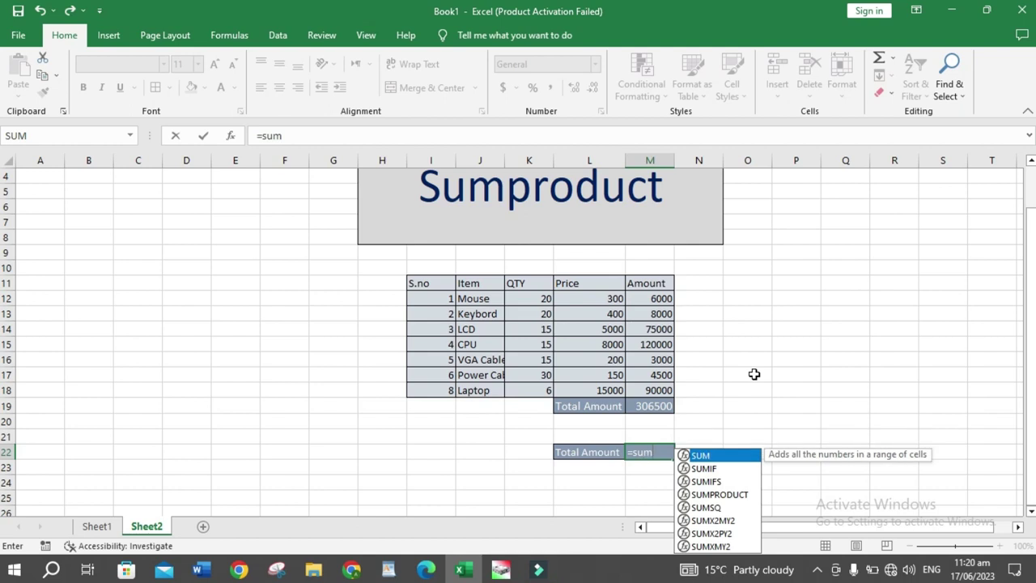
pyautogui.write('pr')
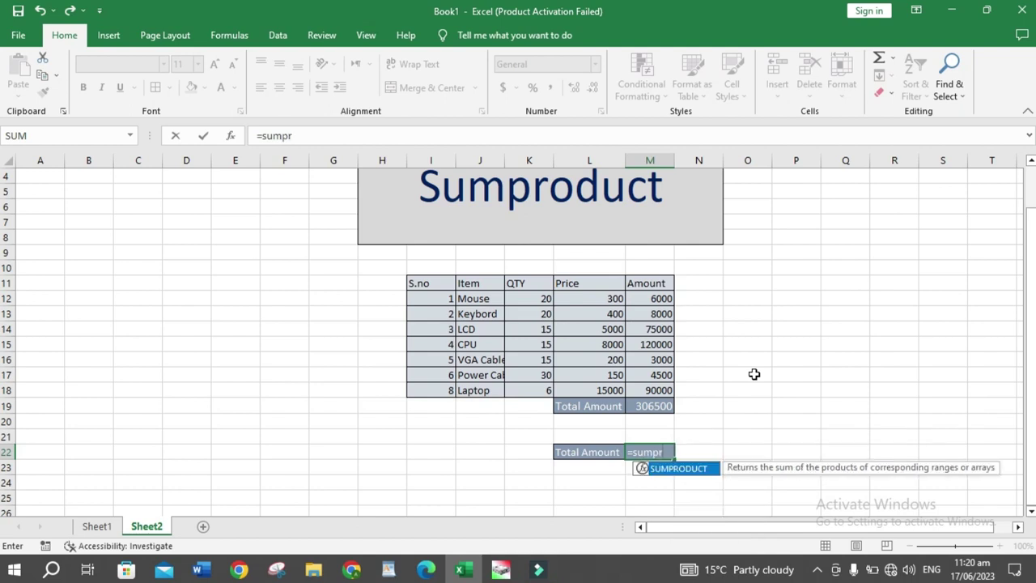
pyautogui.press('Tab')
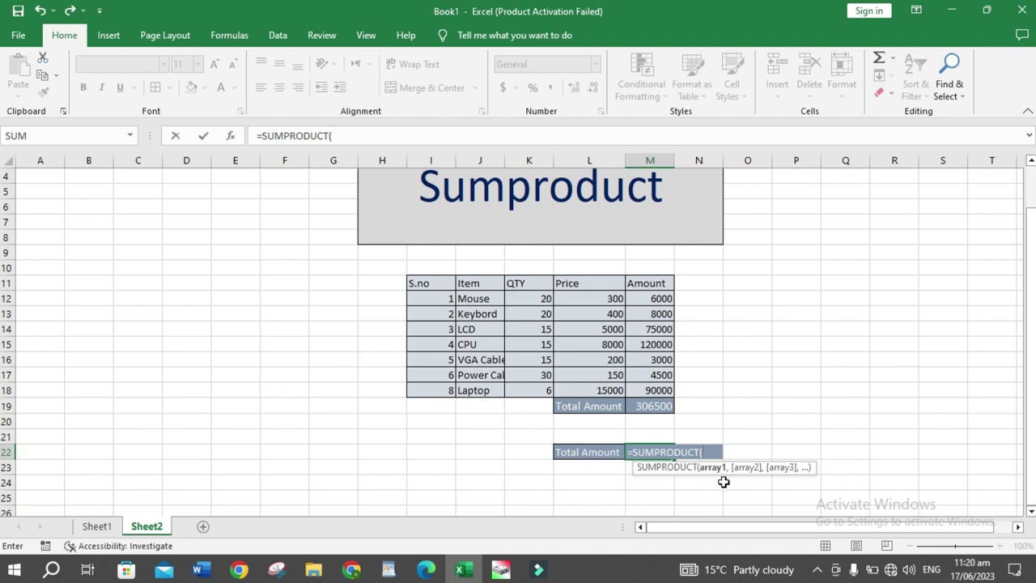
pyautogui.click(538, 301)
pyautogui.moveTo(538, 301); pyautogui.dragTo(536, 392)
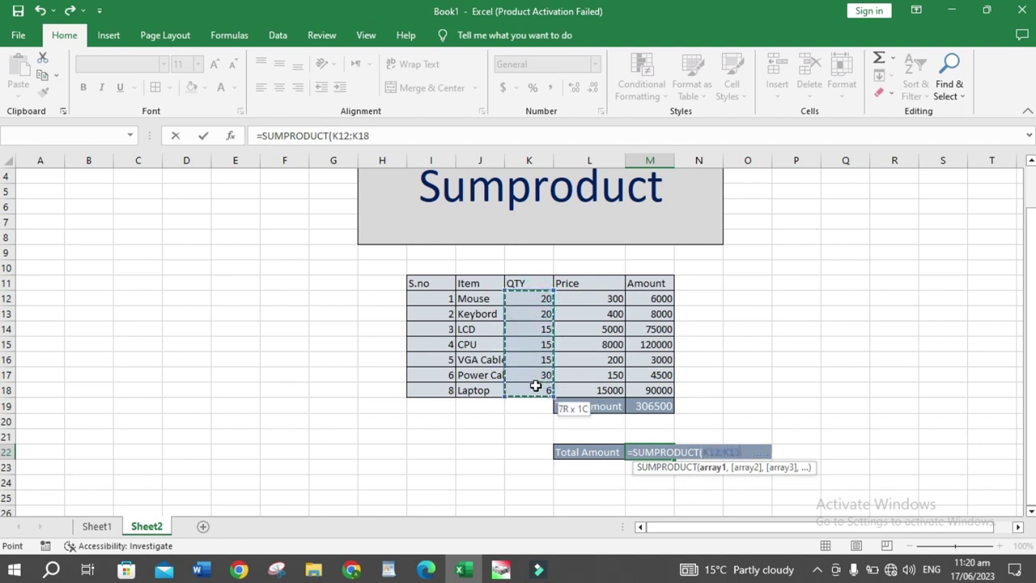
pyautogui.write(',')
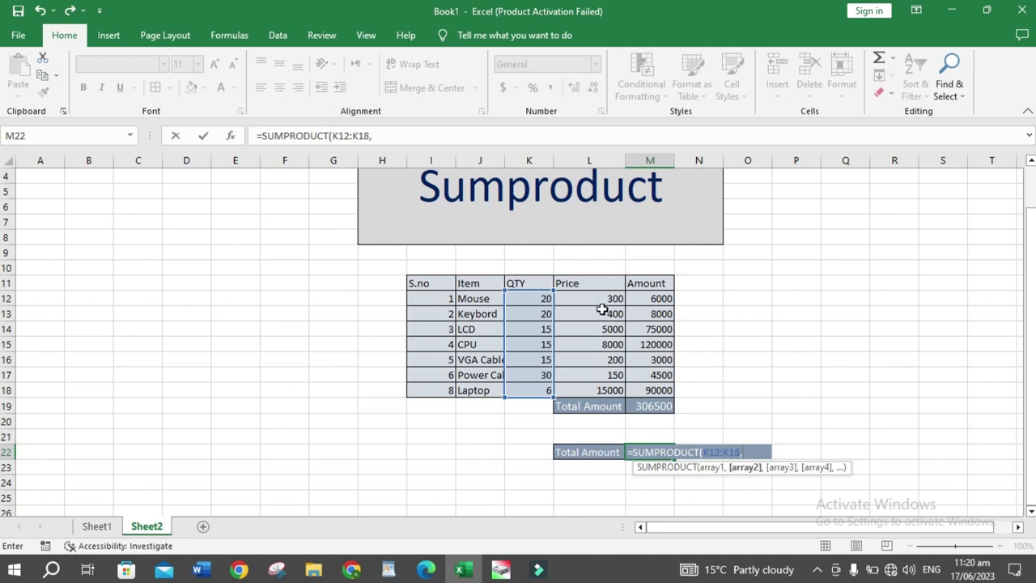
pyautogui.moveTo(599, 301); pyautogui.dragTo(602, 390)
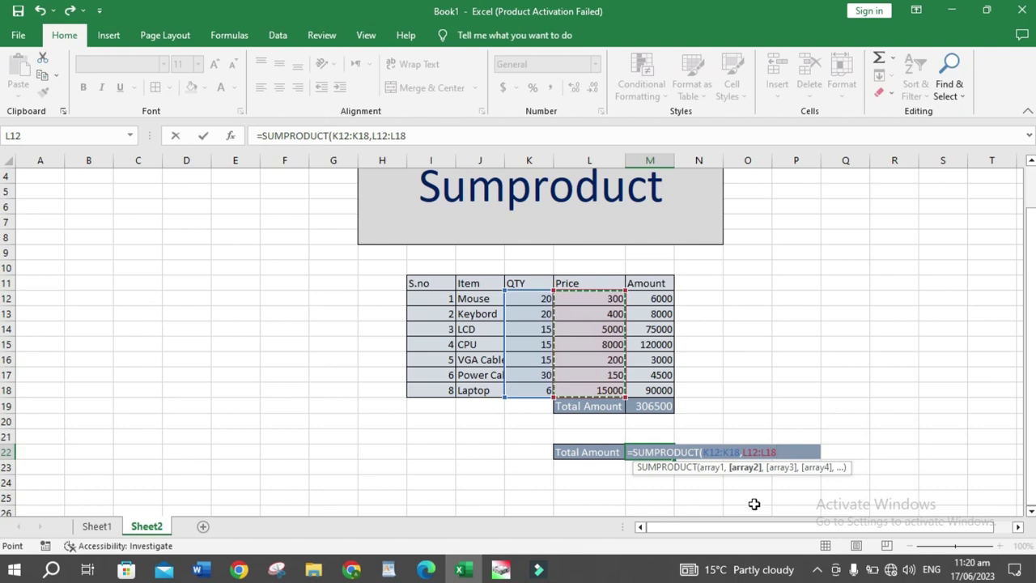
pyautogui.write(')')
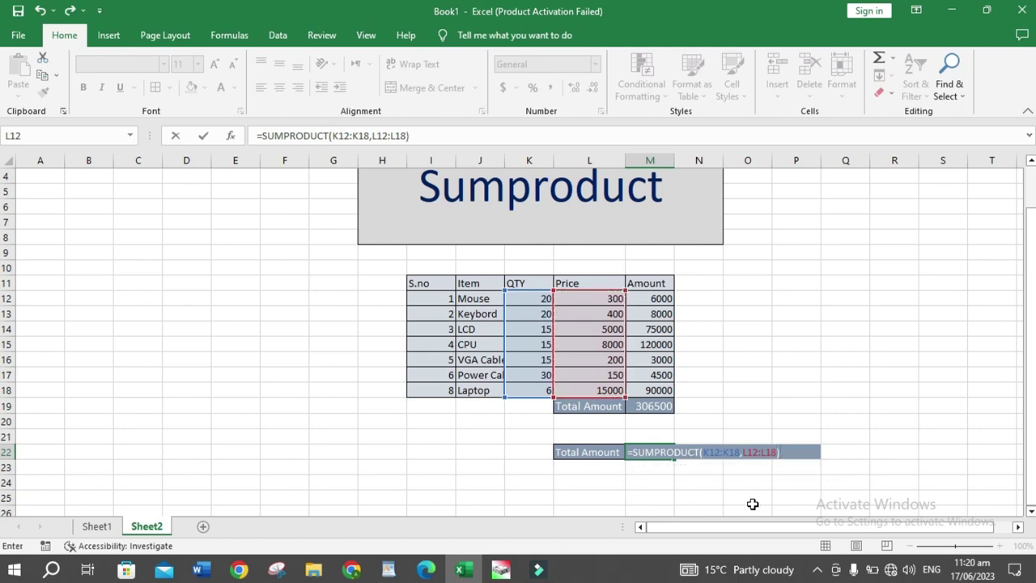
pyautogui.press('Return')
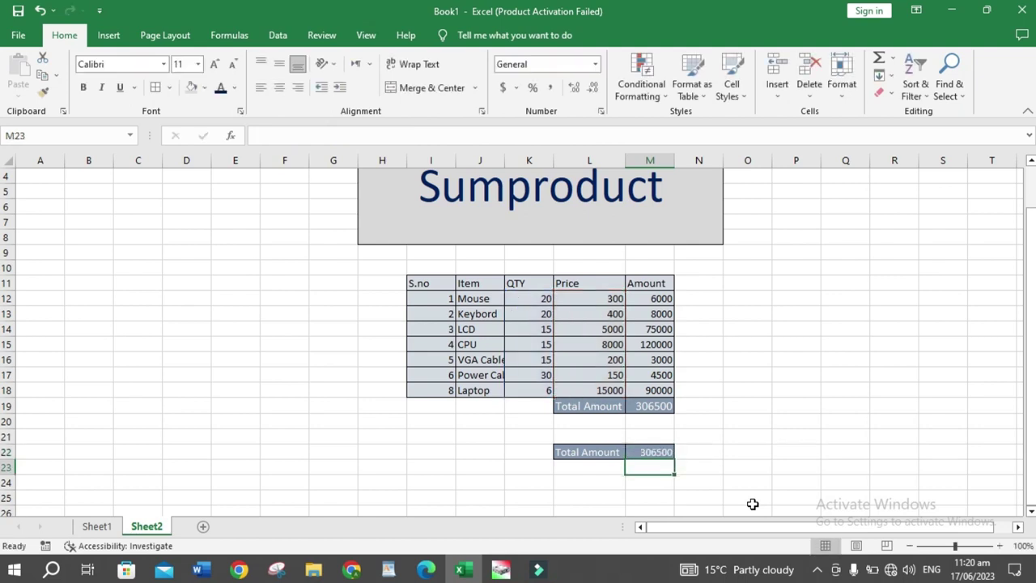
pyautogui.doubleClick(650, 451)
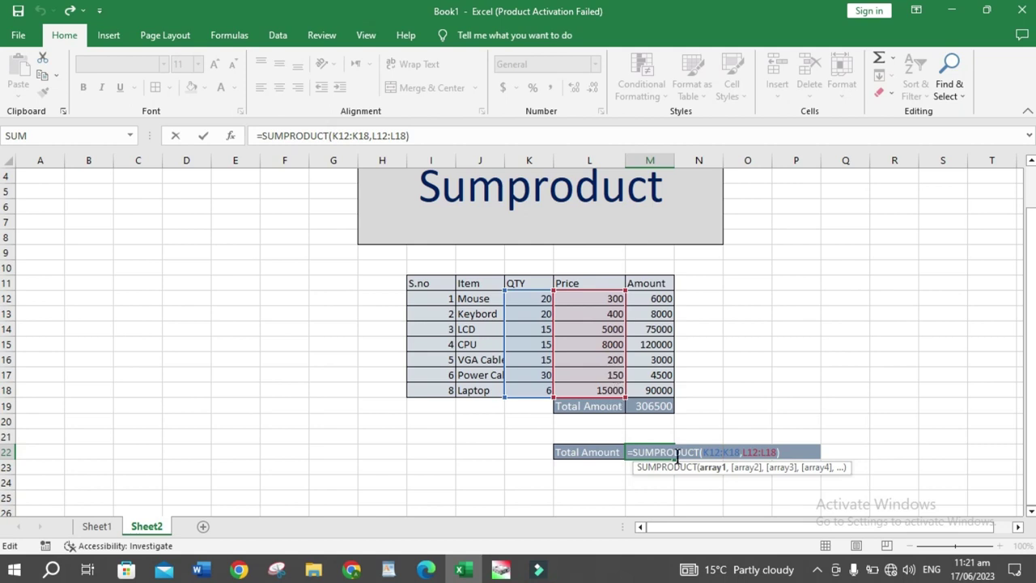
pyautogui.press('Return')
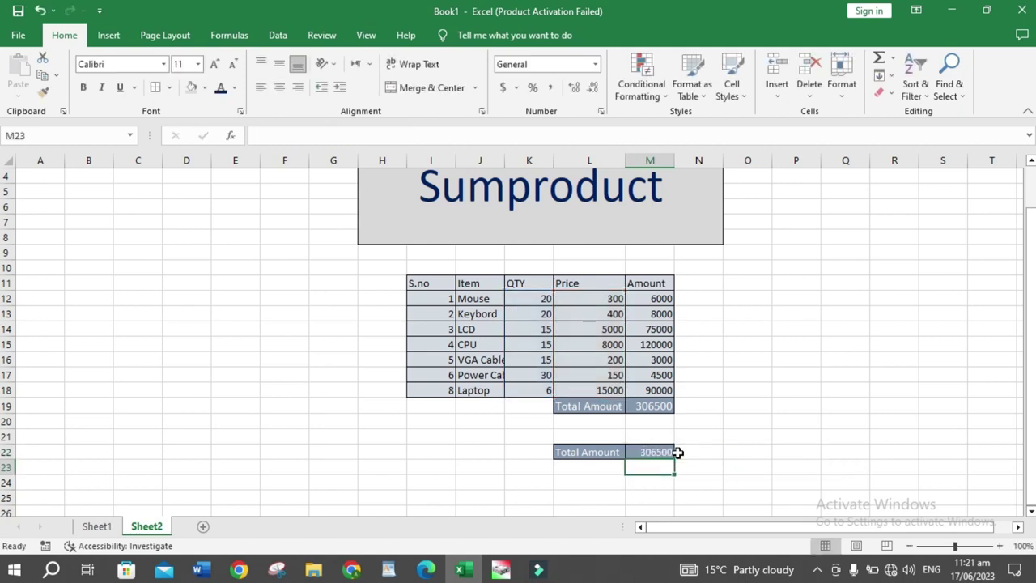